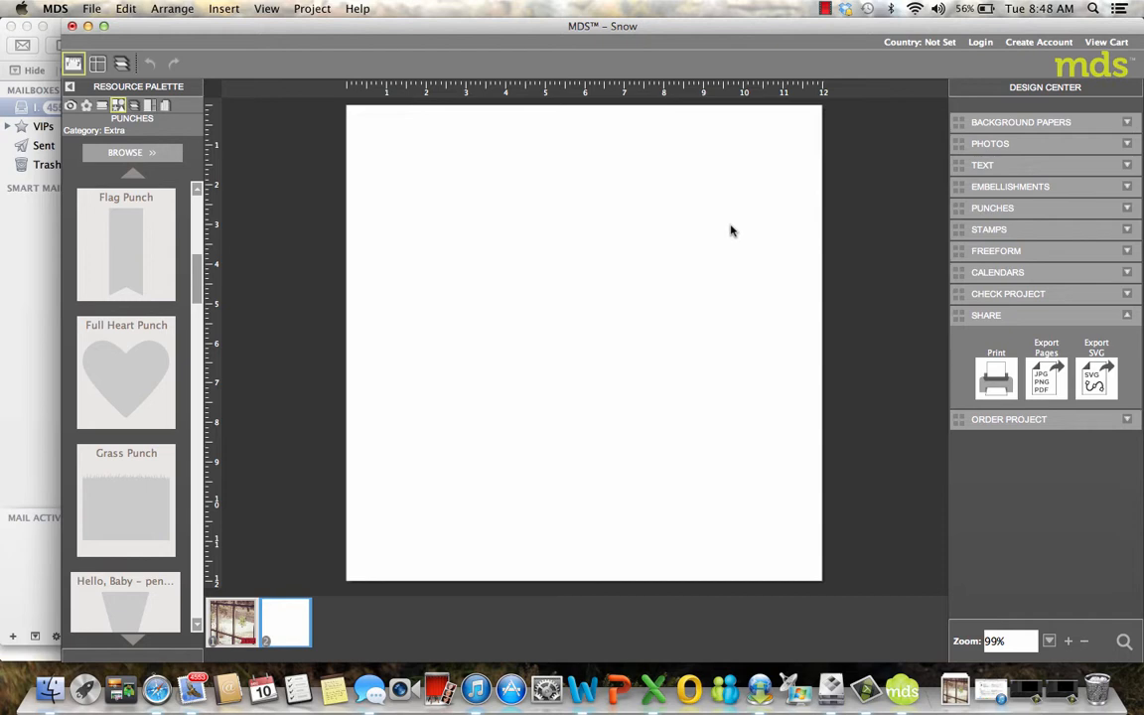
click(92, 9)
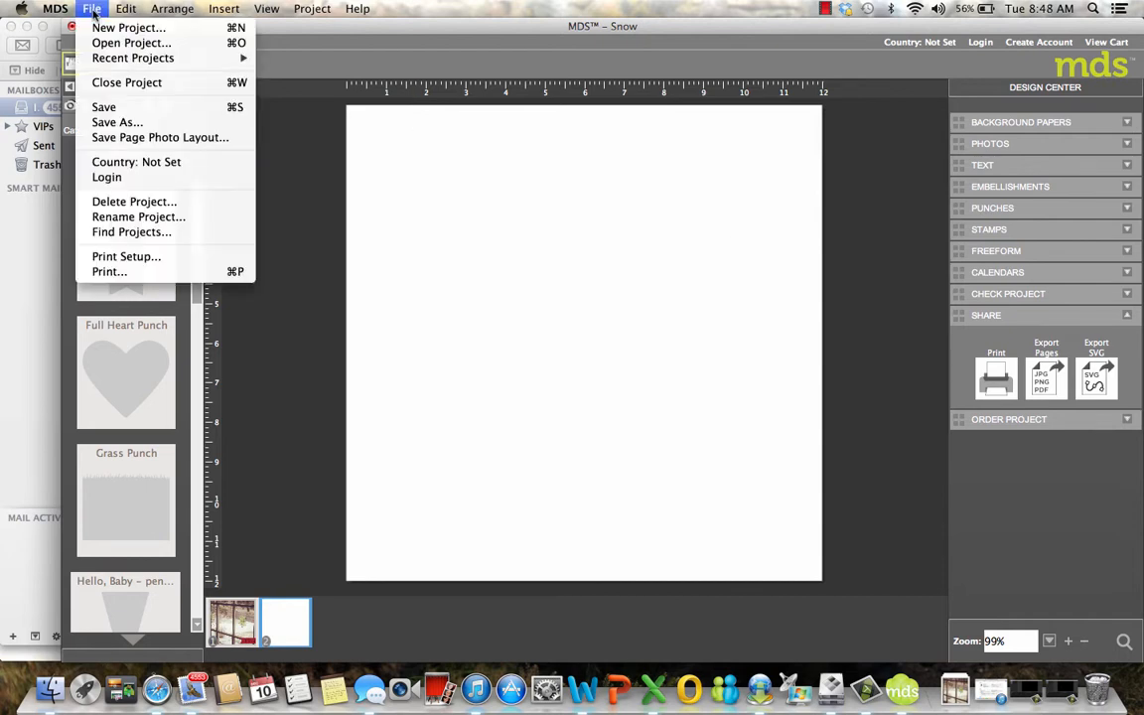
click(104, 29)
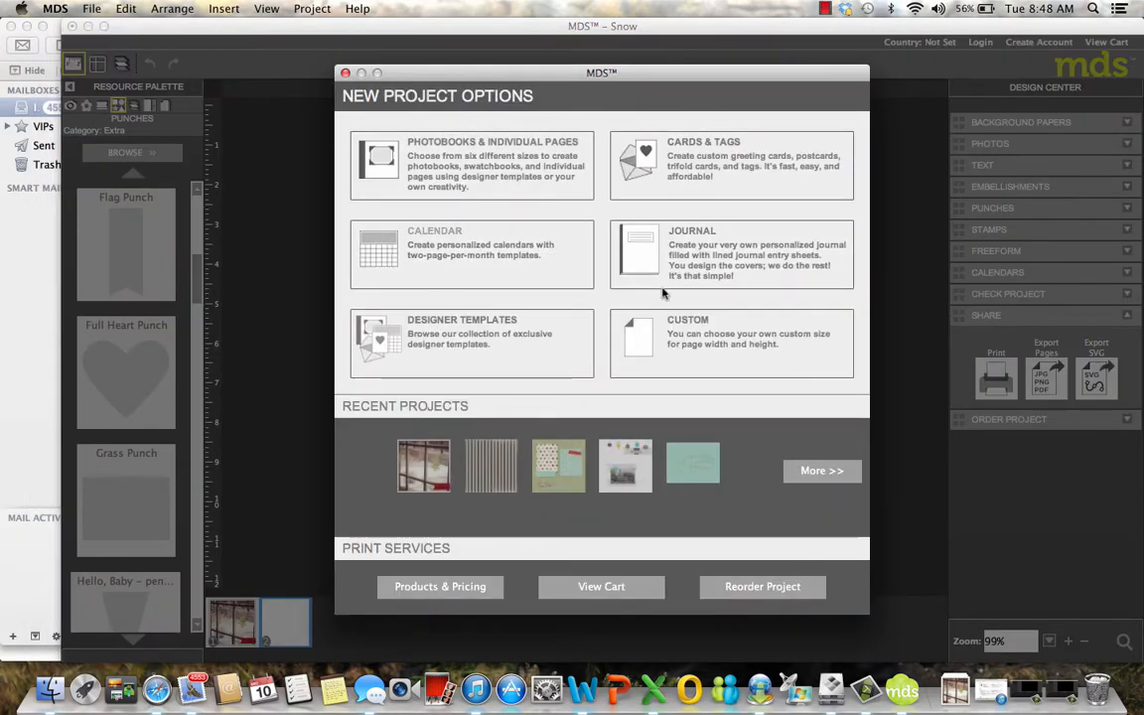
click(704, 357)
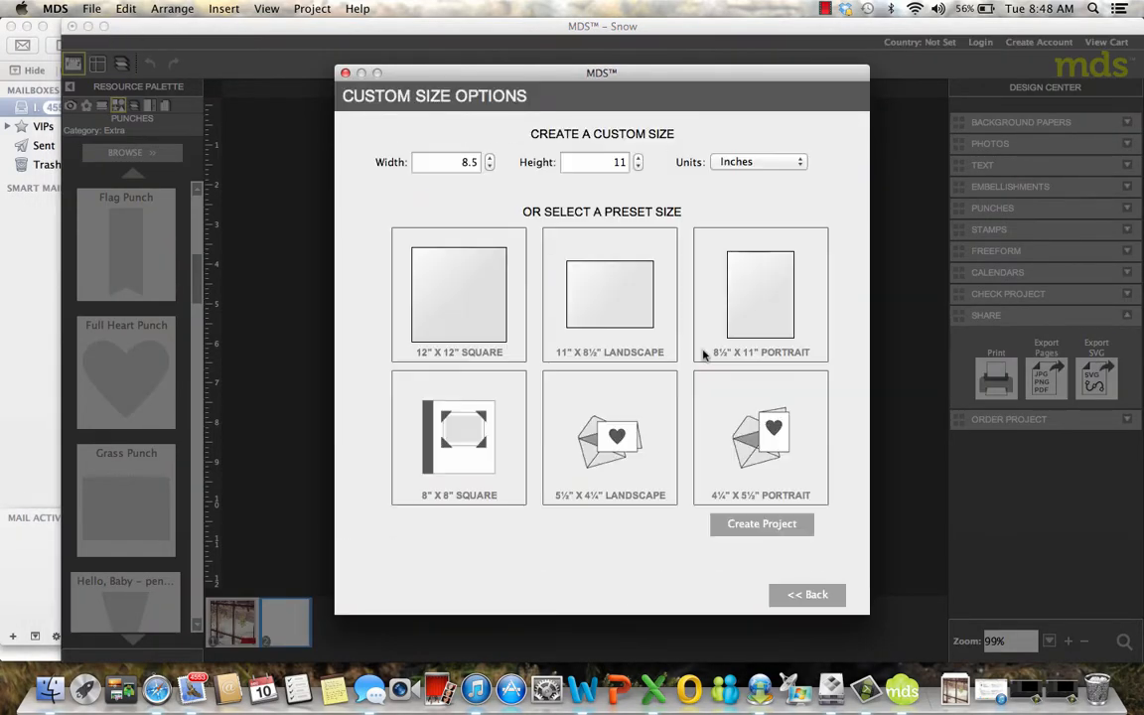
click(458, 289)
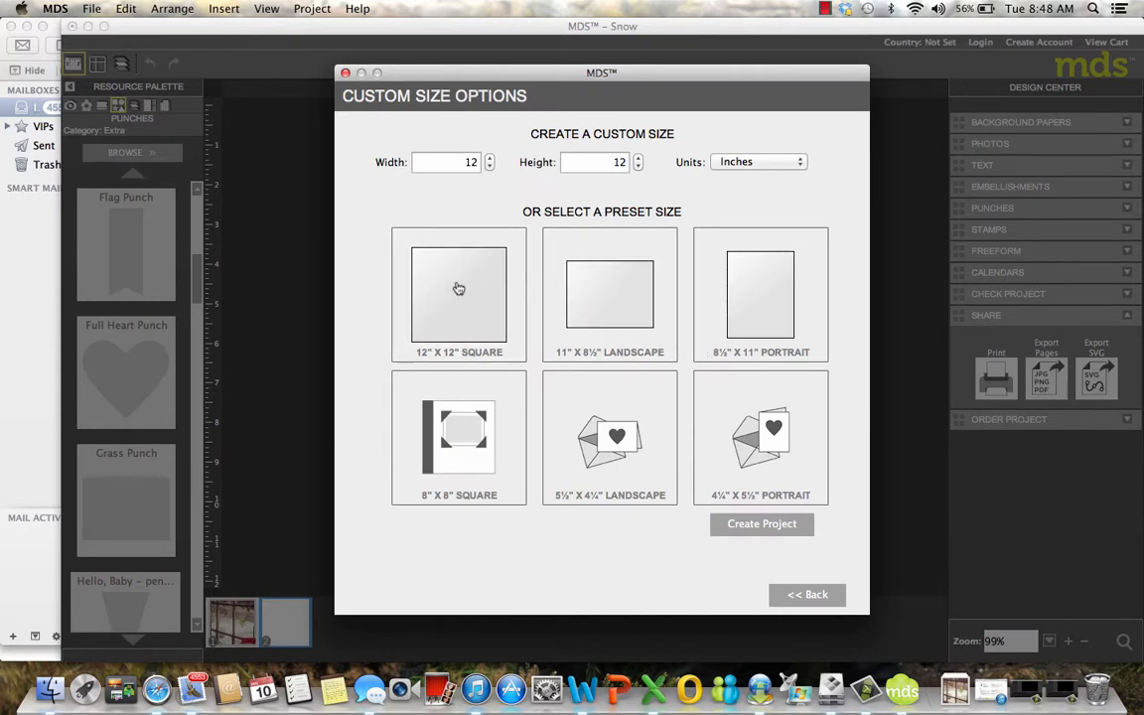
click(787, 532)
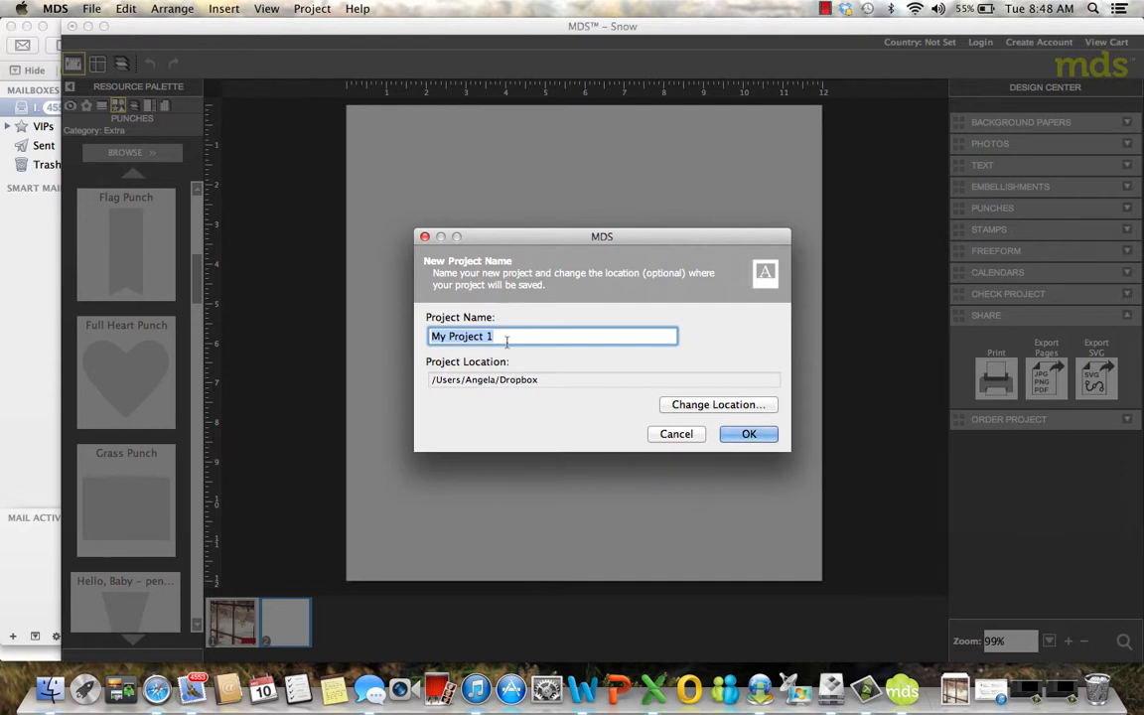
click(673, 437)
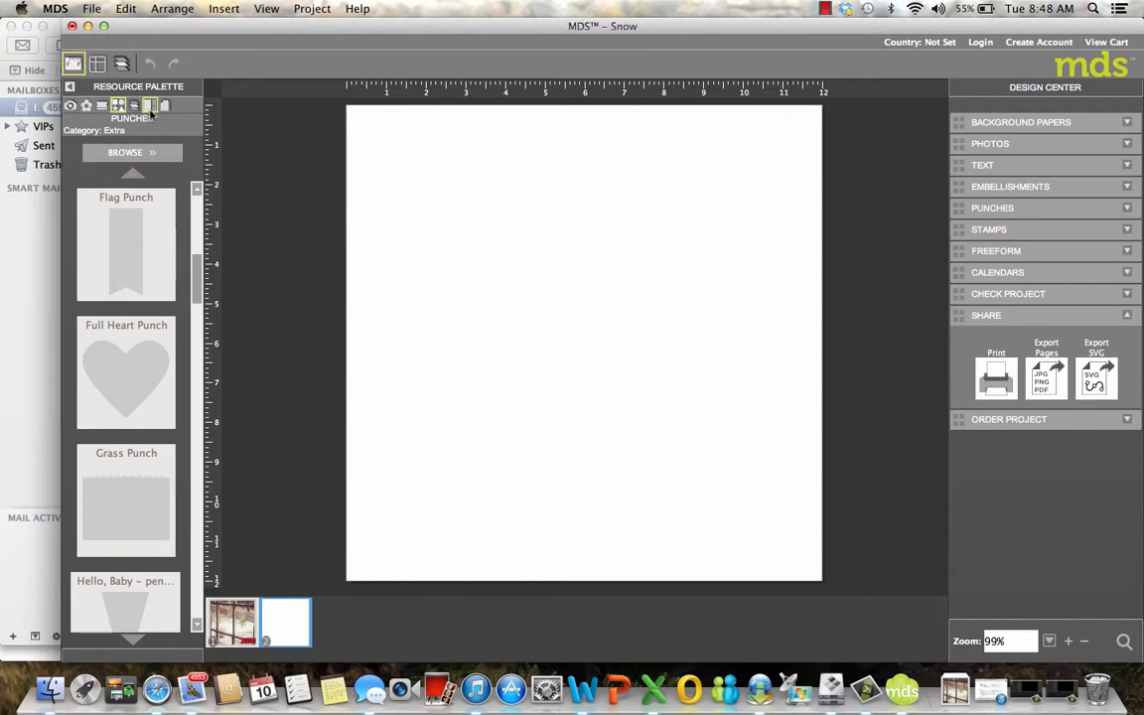
Apply the full-page single-photo layout to the blank 12 x 12 page
click(149, 109)
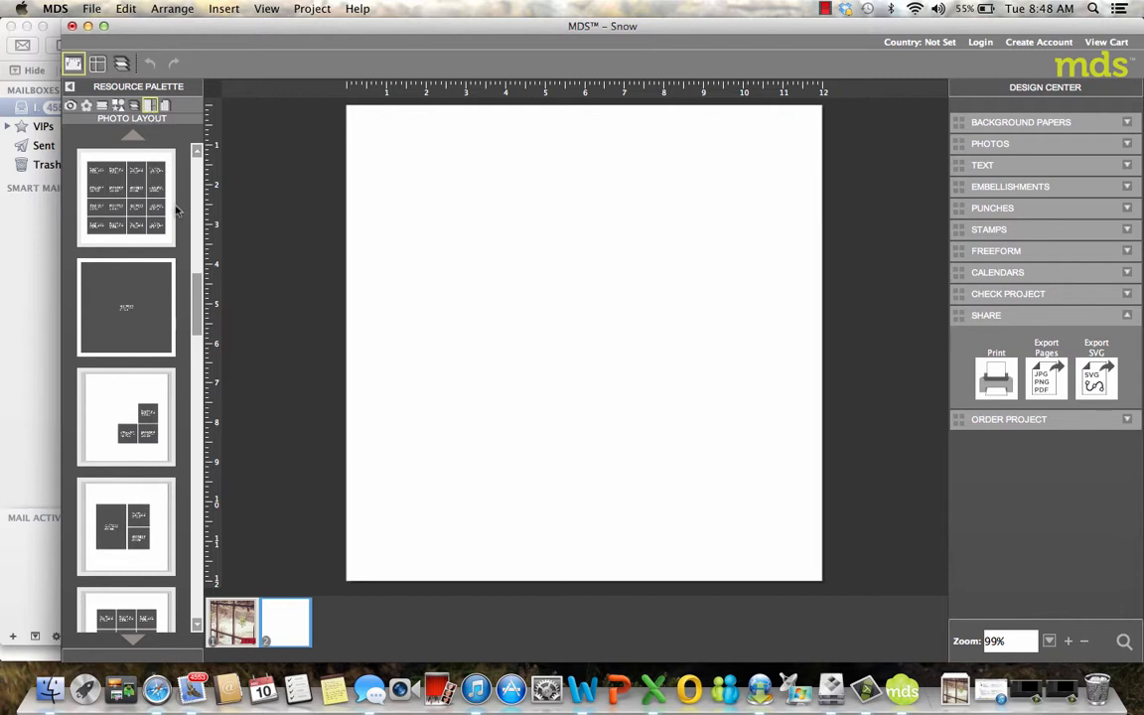
scroll(200, 270, up, 3)
mouse_move(199, 270)
mouse_down()
mouse_move(192, 223)
mouse_move(208, 279)
mouse_up()
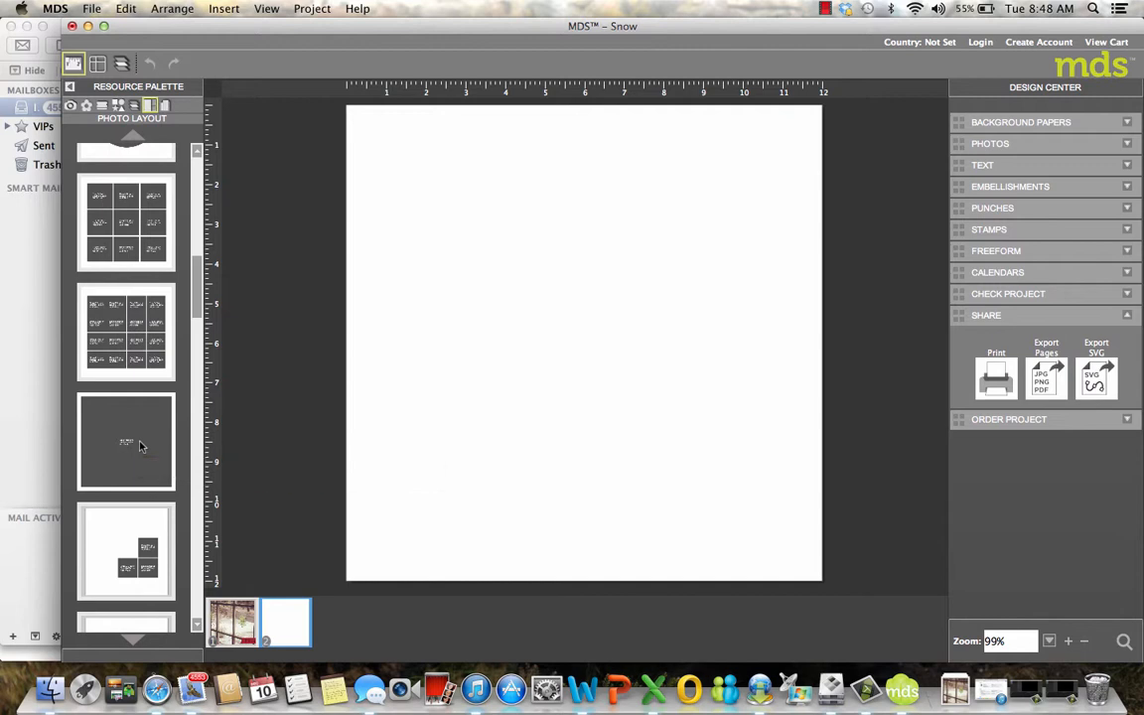
drag(139, 446, 461, 399)
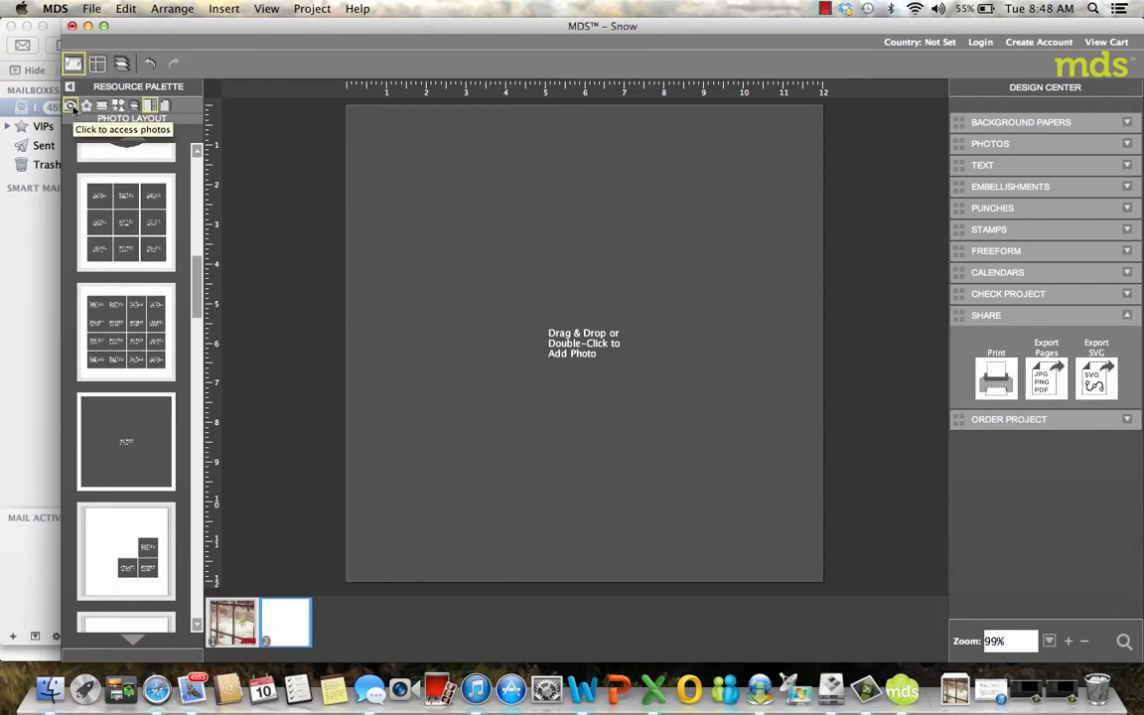
Place snow.jpg in the full-page photo box despite its small size, keeping its default framing without zooming in
click(71, 106)
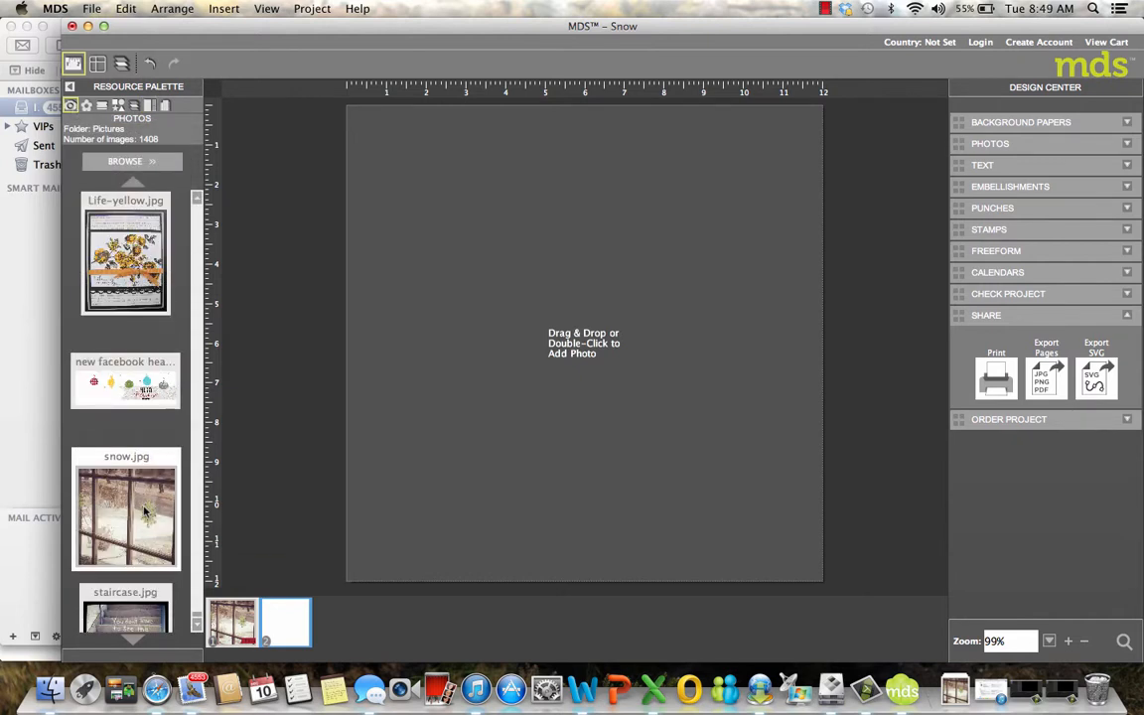
drag(144, 511, 417, 463)
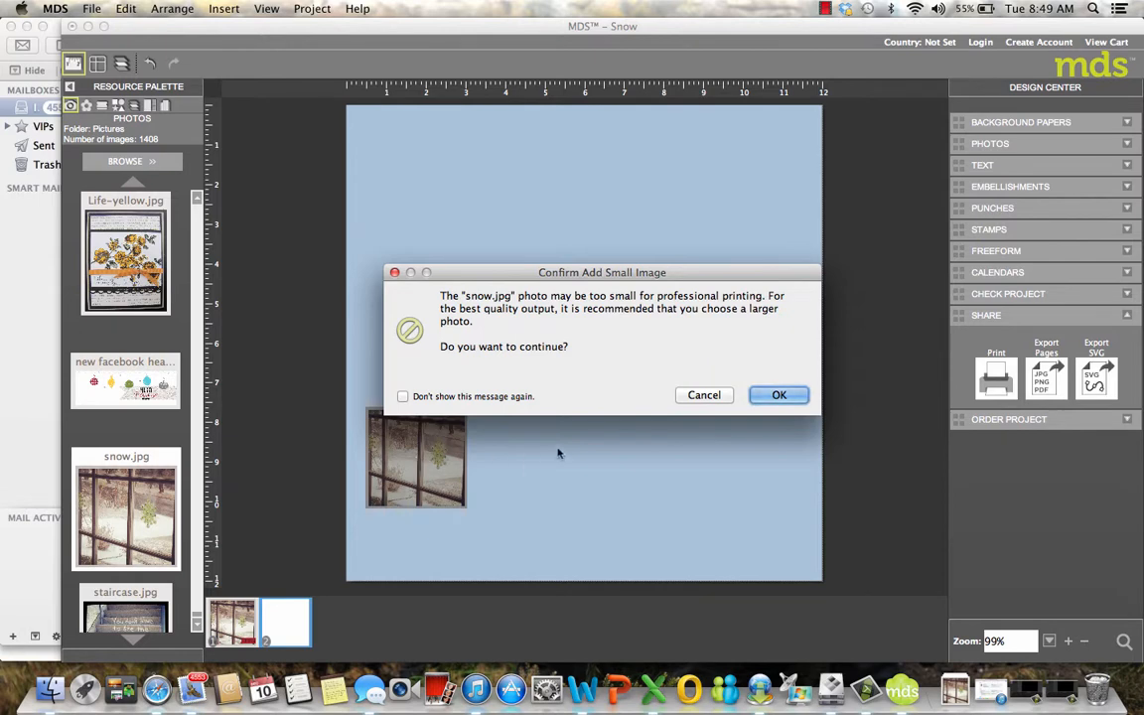
click(778, 395)
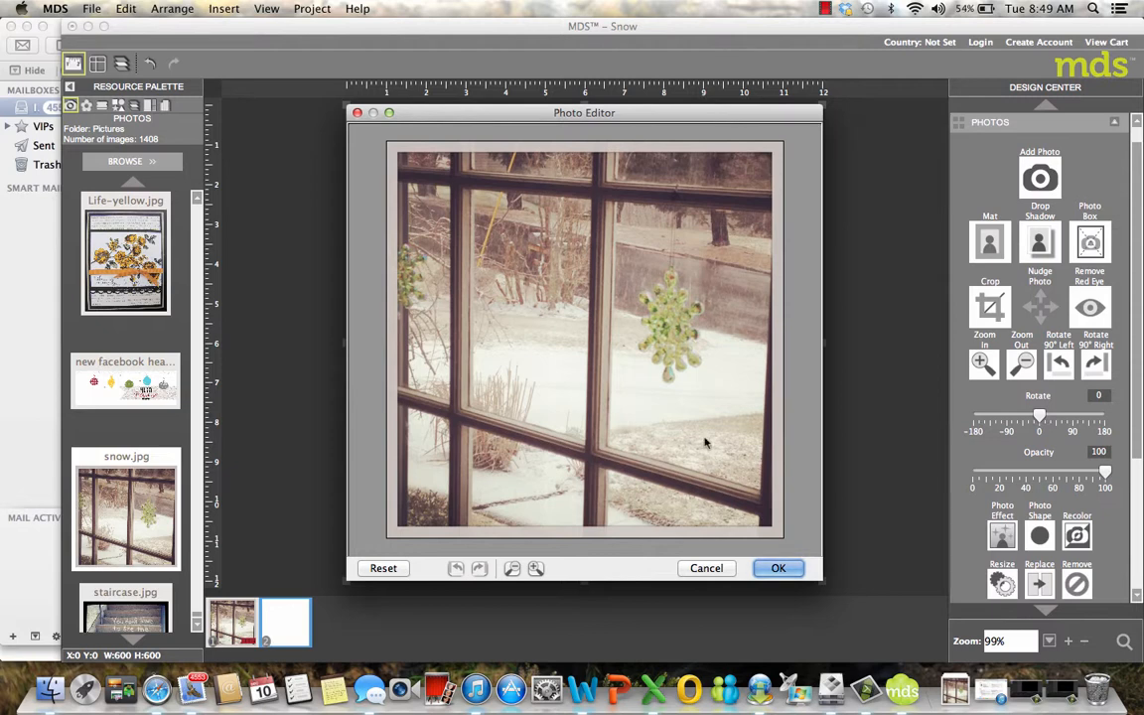
click(535, 568)
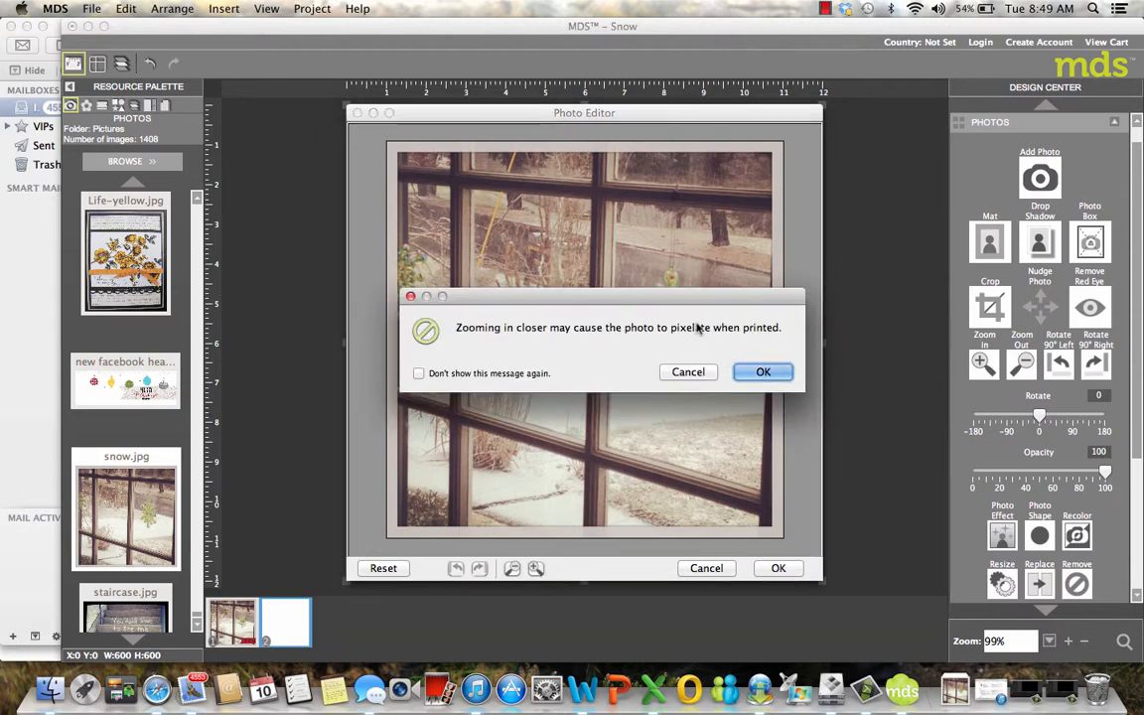
click(696, 373)
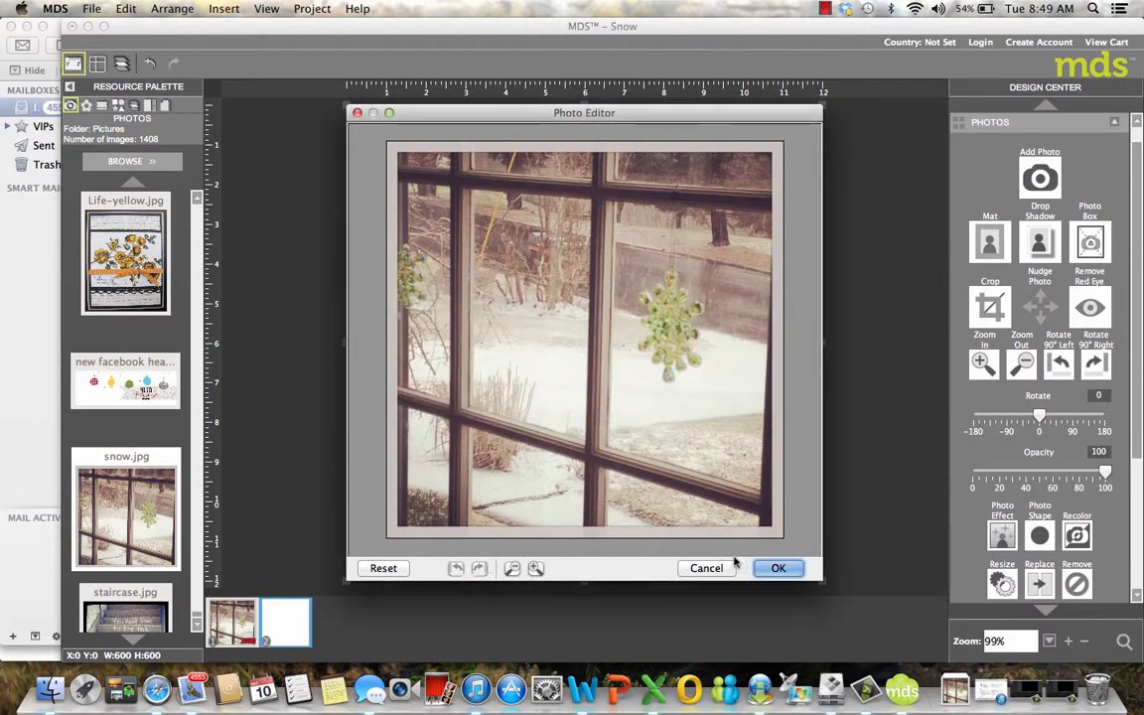
click(778, 569)
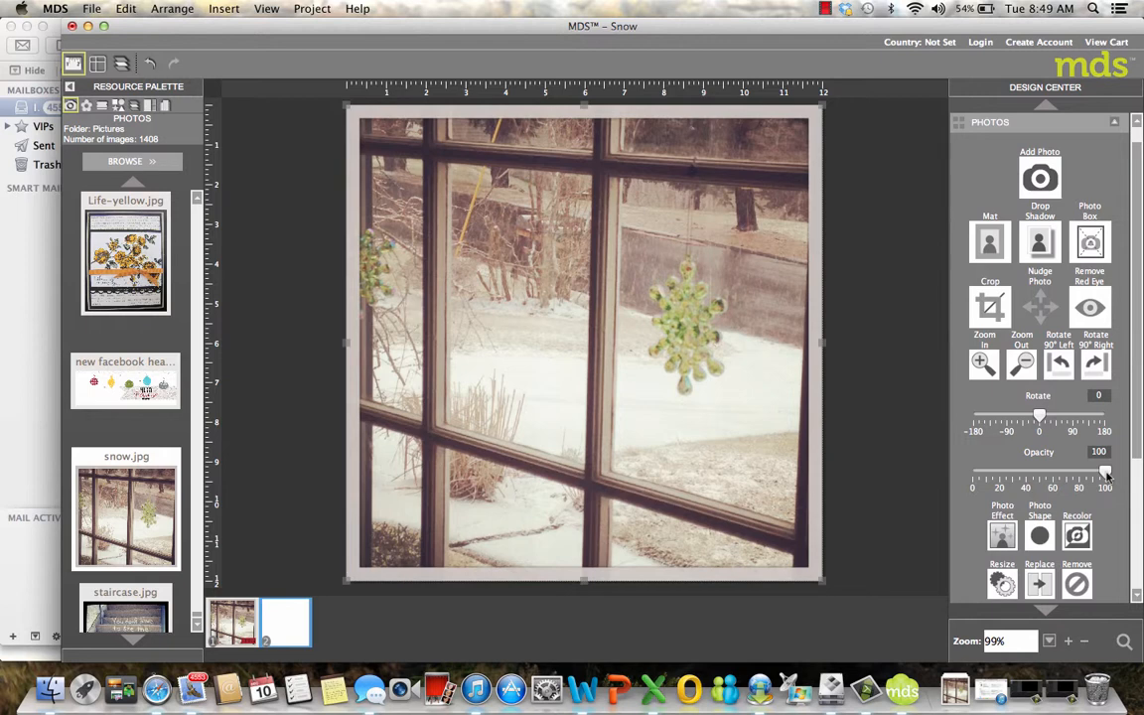
Try the snow photo at 63 opacity and return it to 100
drag(1106, 475, 1058, 479)
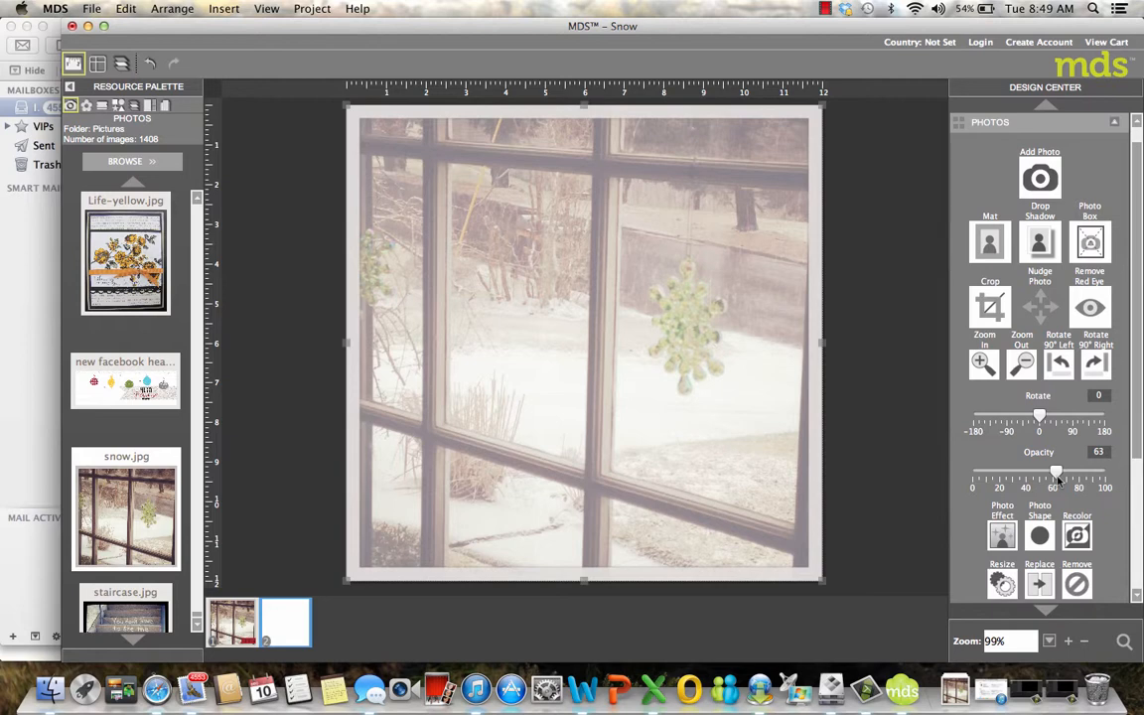
drag(1058, 478, 1111, 475)
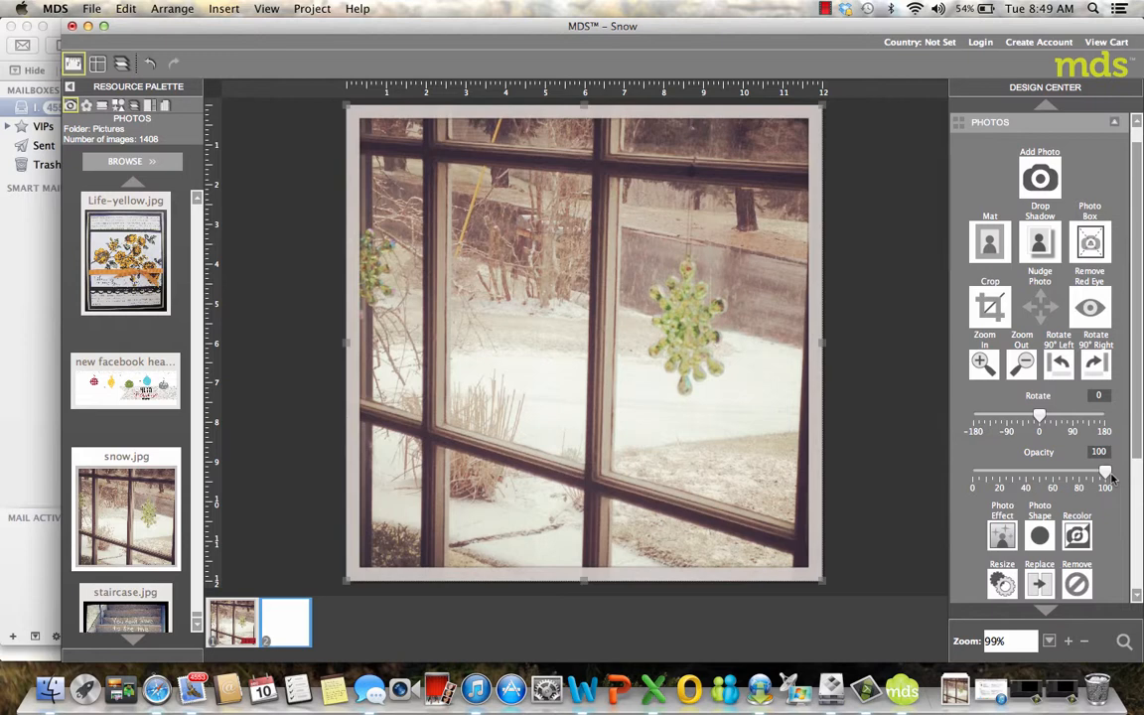
Add a Flag Punch to the page, rotate it 90° clockwise and place it at the photo's lower-right corner
click(118, 105)
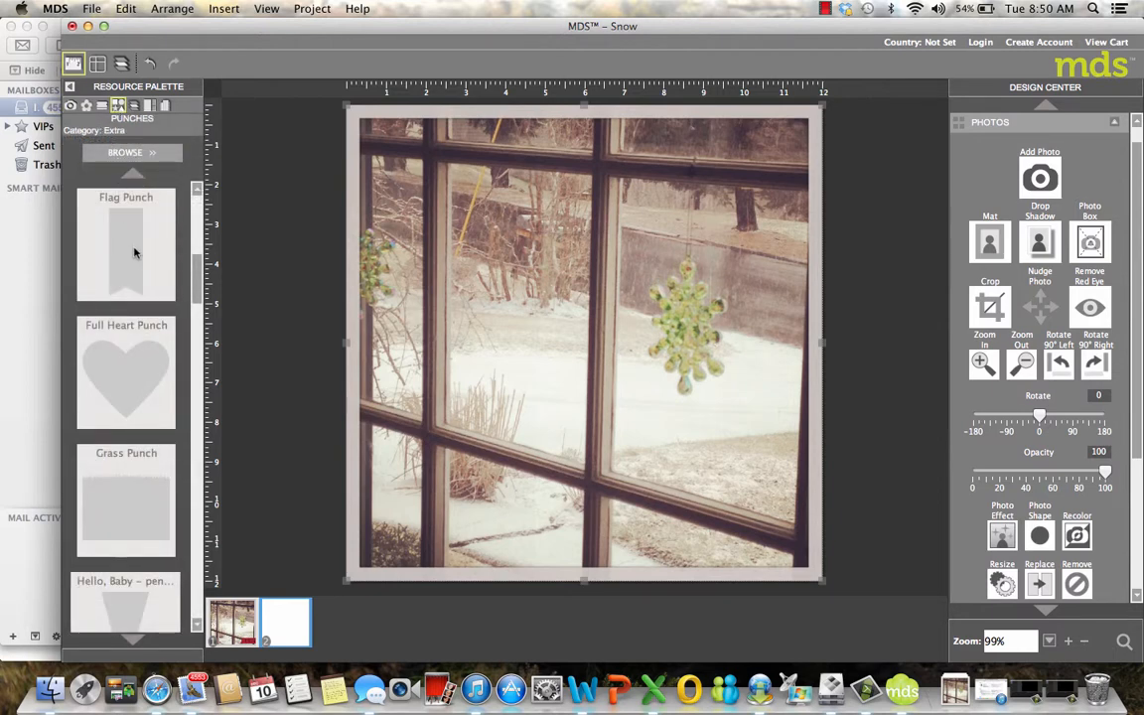
drag(135, 253, 512, 384)
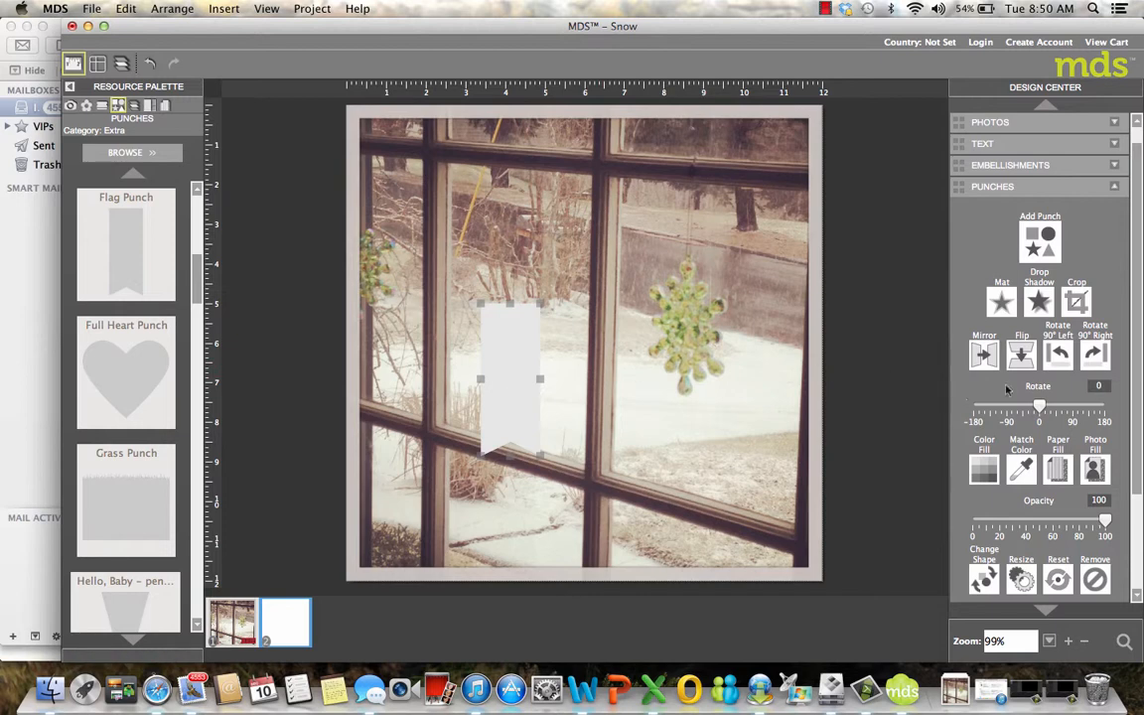
click(1096, 356)
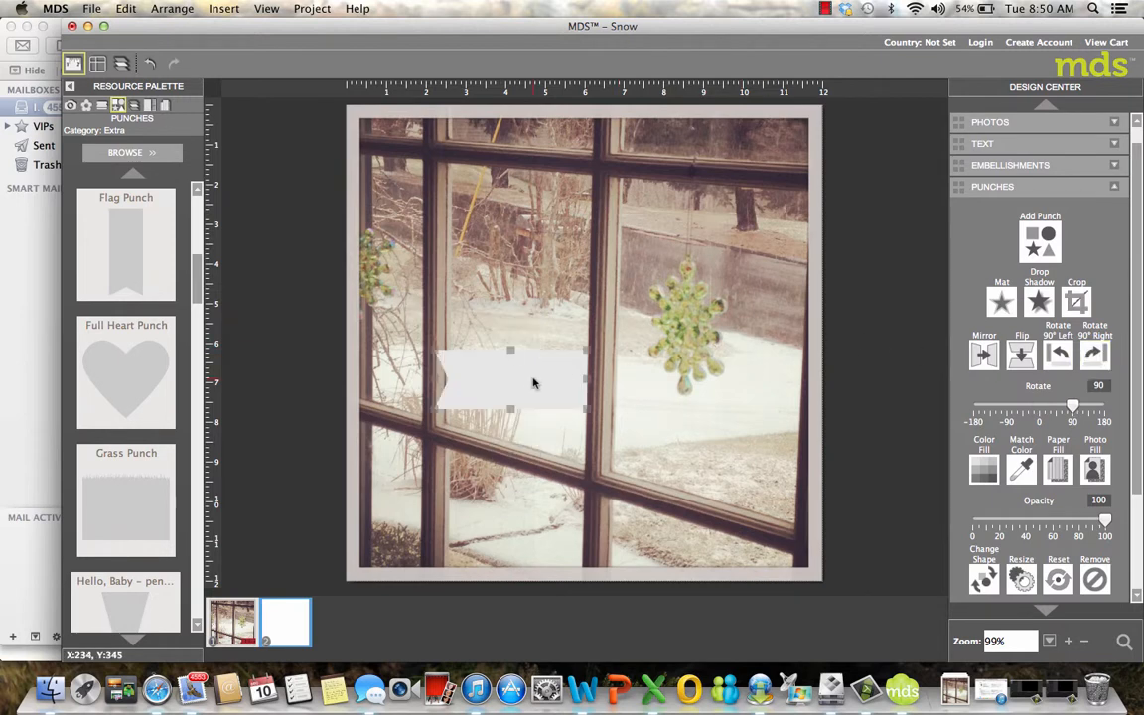
drag(528, 383, 755, 529)
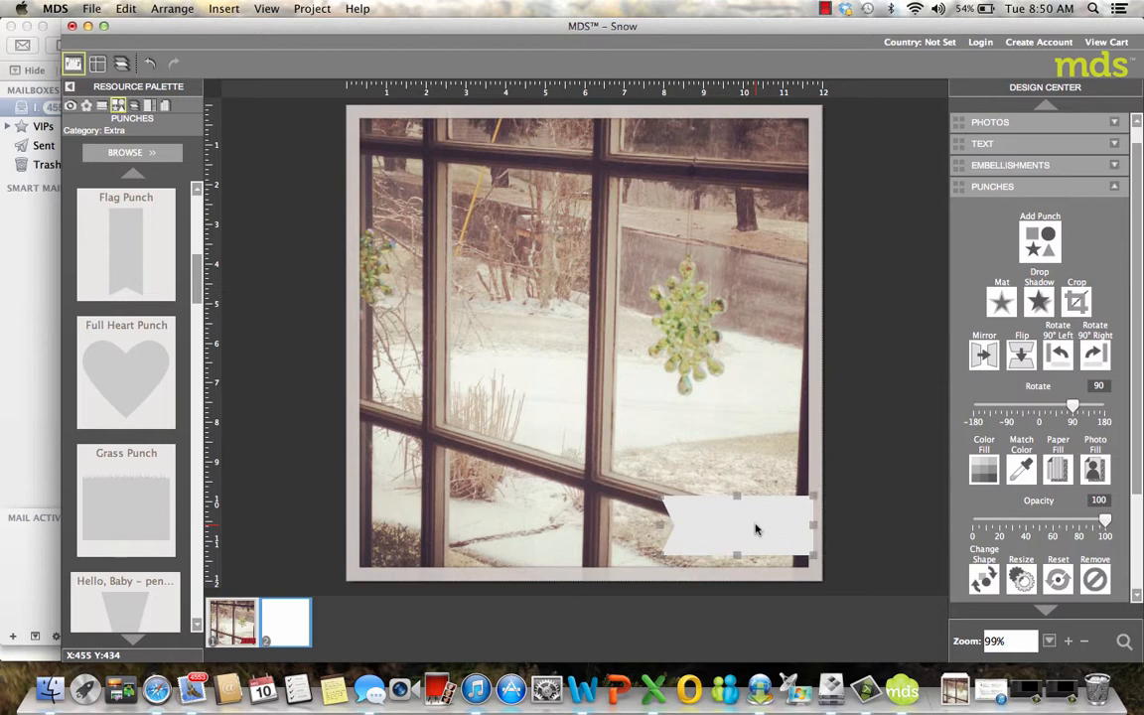
Fill the flag with Raspberry Ripple and give it a black drop shadow with 35% opacity and blur 5
click(984, 470)
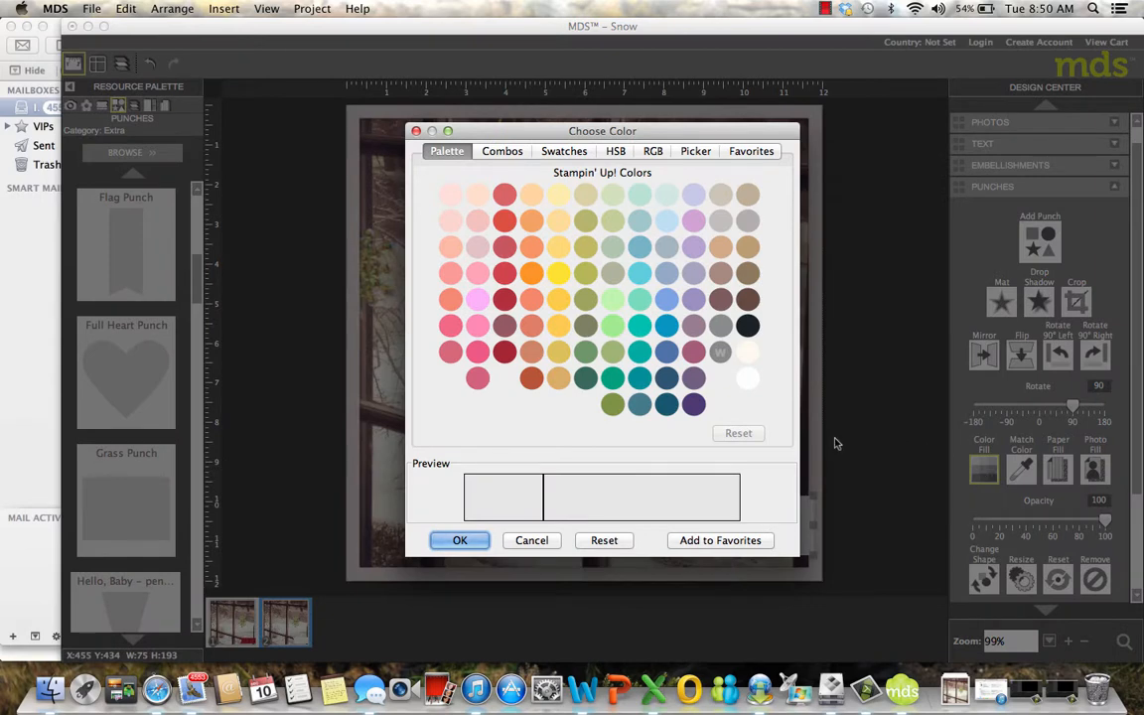
click(507, 351)
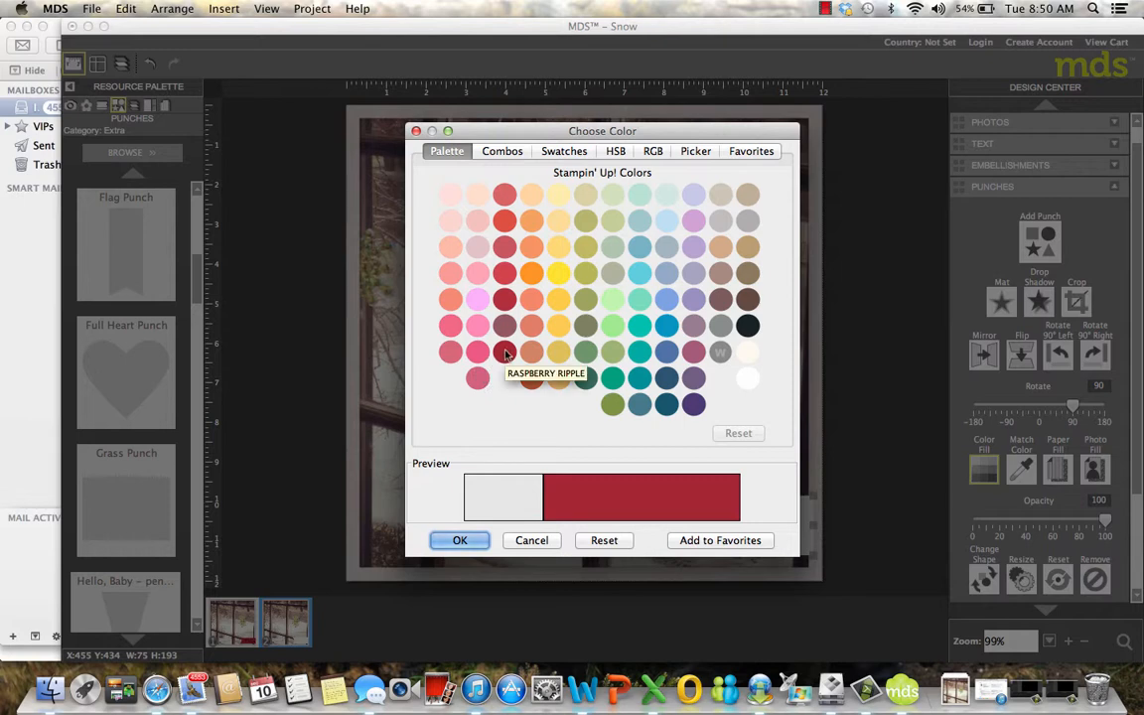
click(455, 540)
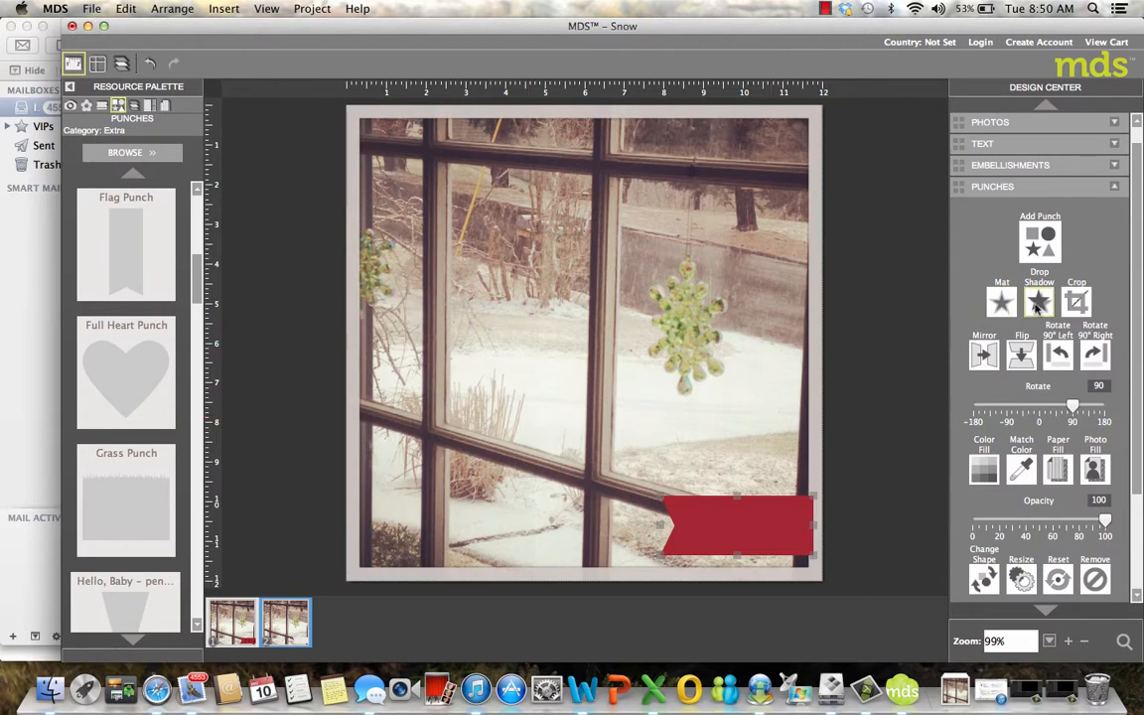
click(1037, 304)
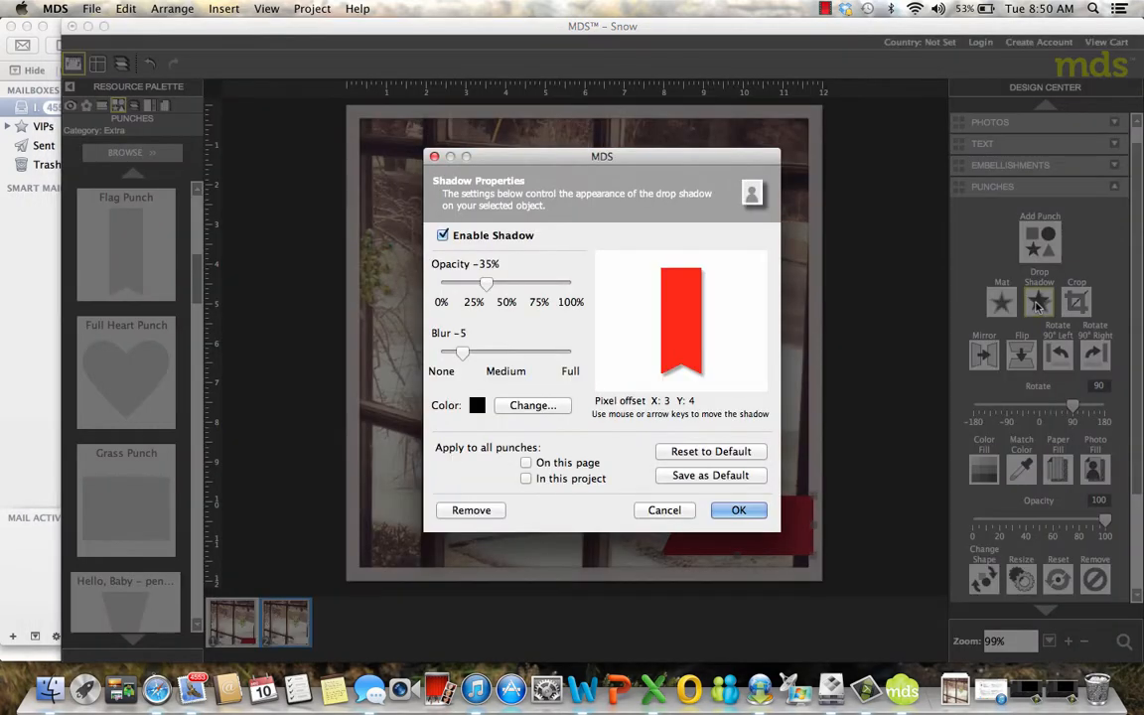
click(737, 510)
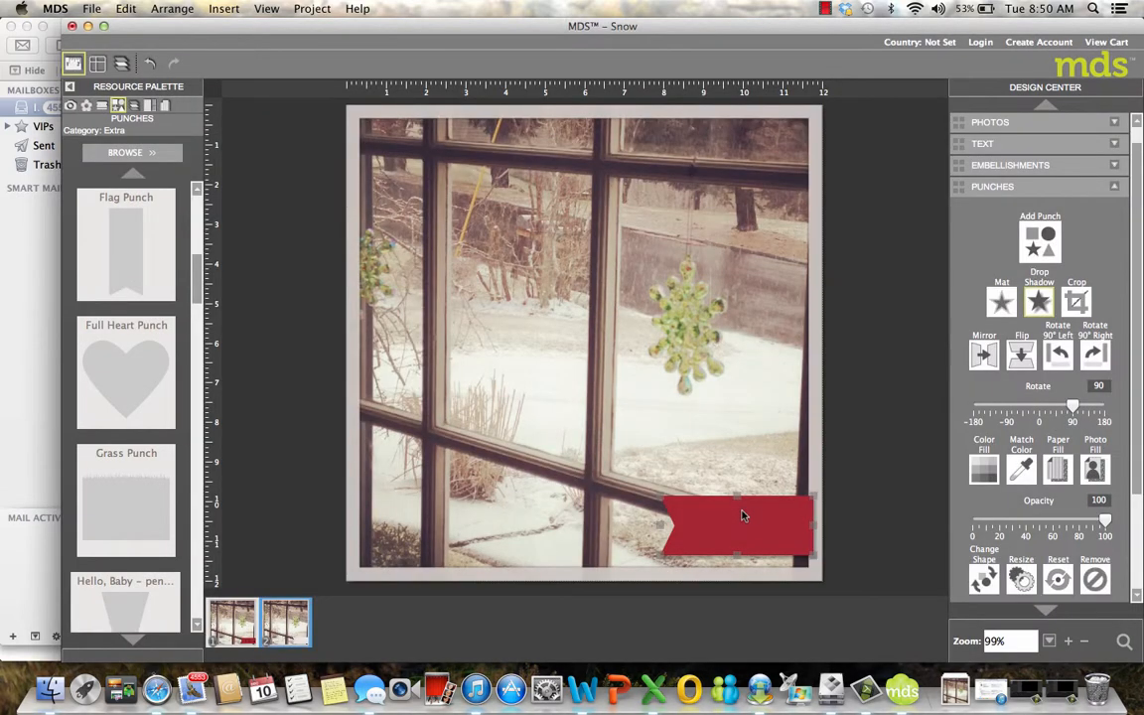
click(735, 467)
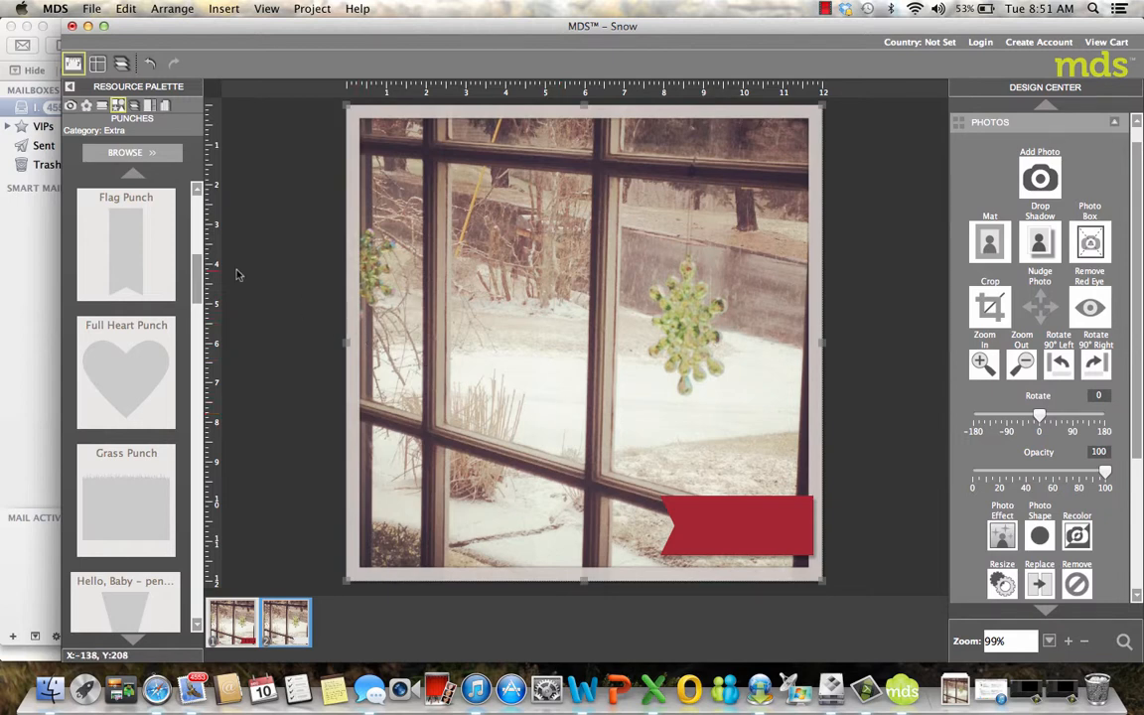
Add the Happy Holidays stamp from Very Merry Twenty-Five and position it centrally on the red flag
click(103, 106)
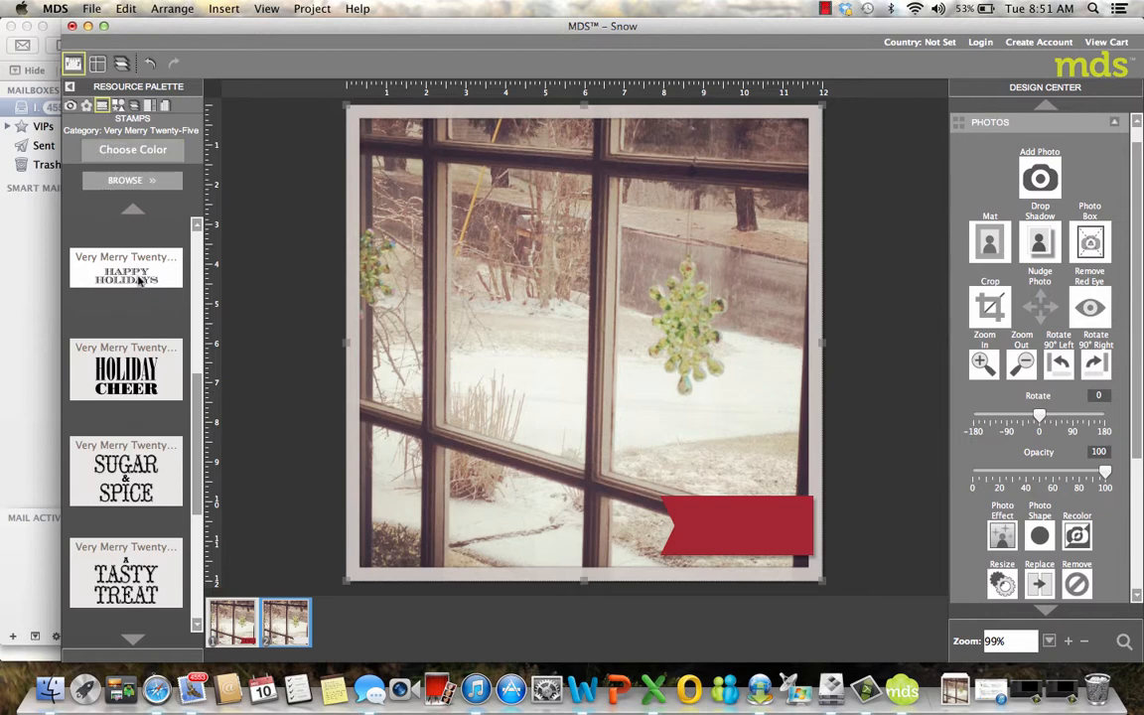
drag(140, 282, 663, 499)
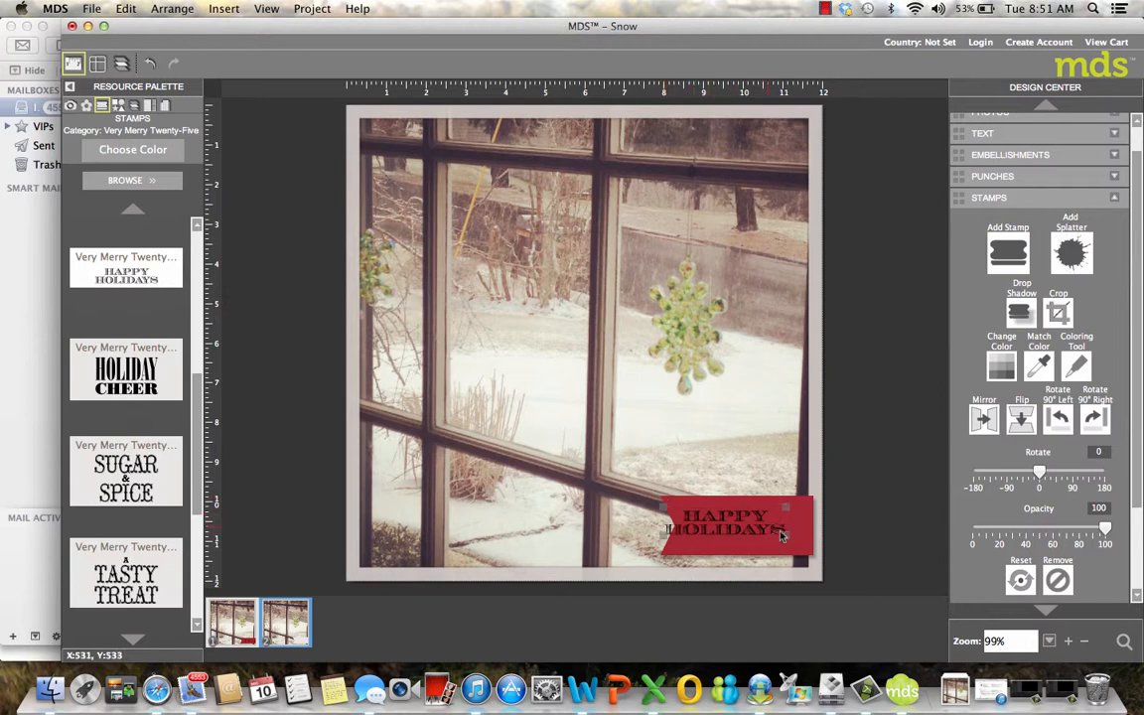
drag(750, 517, 772, 529)
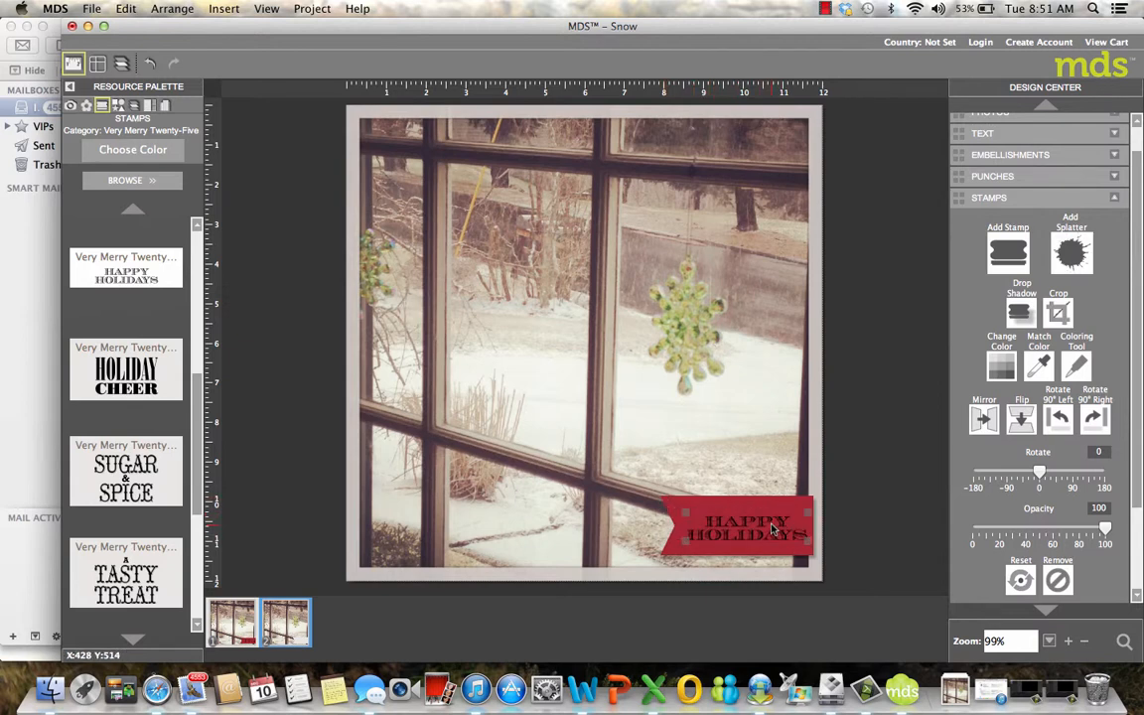
click(758, 442)
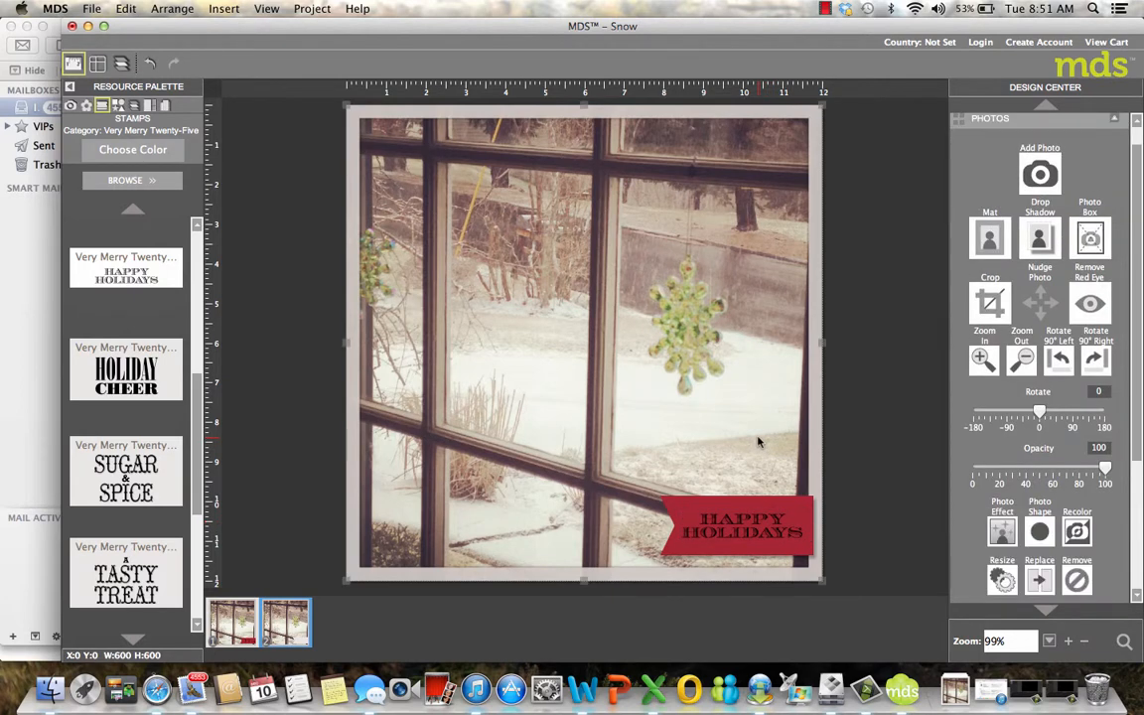